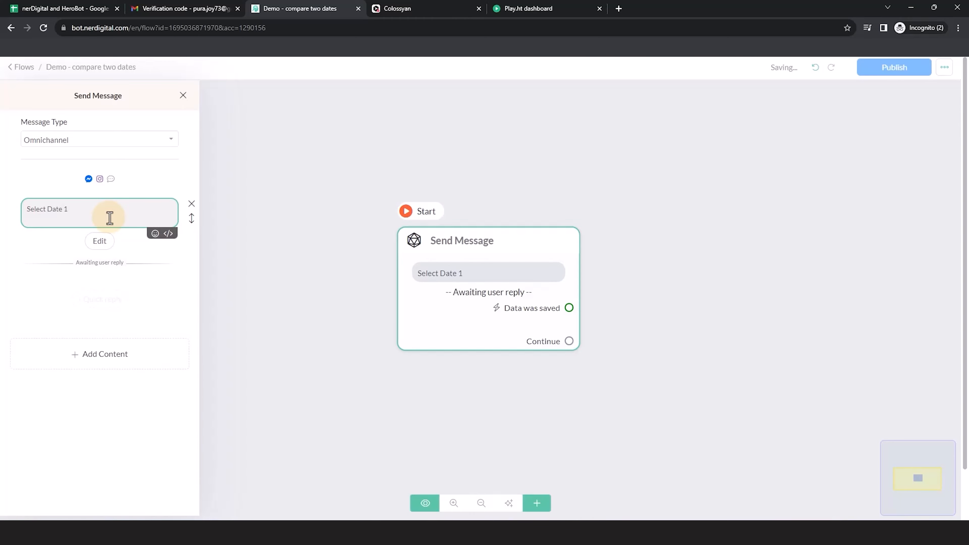
- Set the Select Date 1 question to the Date reply type, save its response to Date_1, and clear the skip button label
click(113, 238)
click(454, 132)
click(400, 264)
click(419, 169)
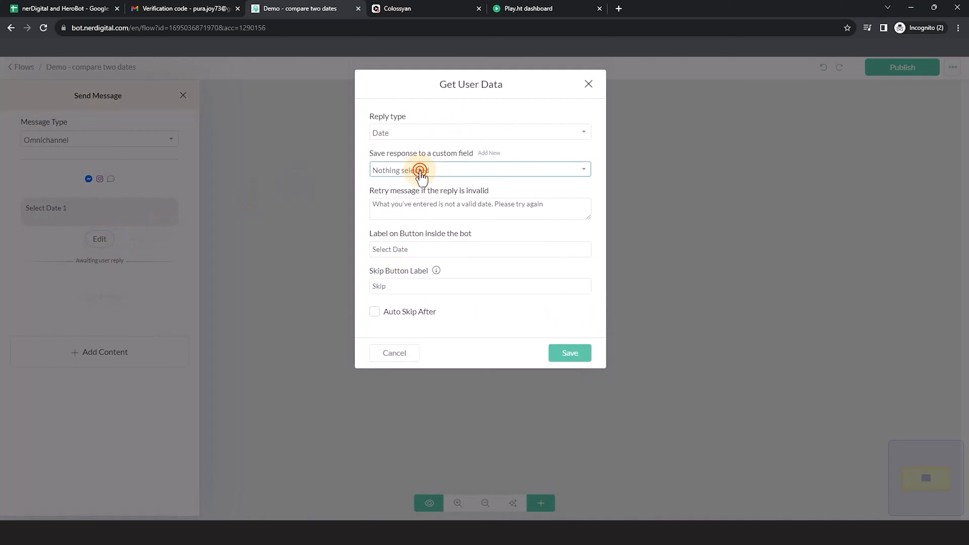
click(401, 211)
drag(396, 284, 343, 280)
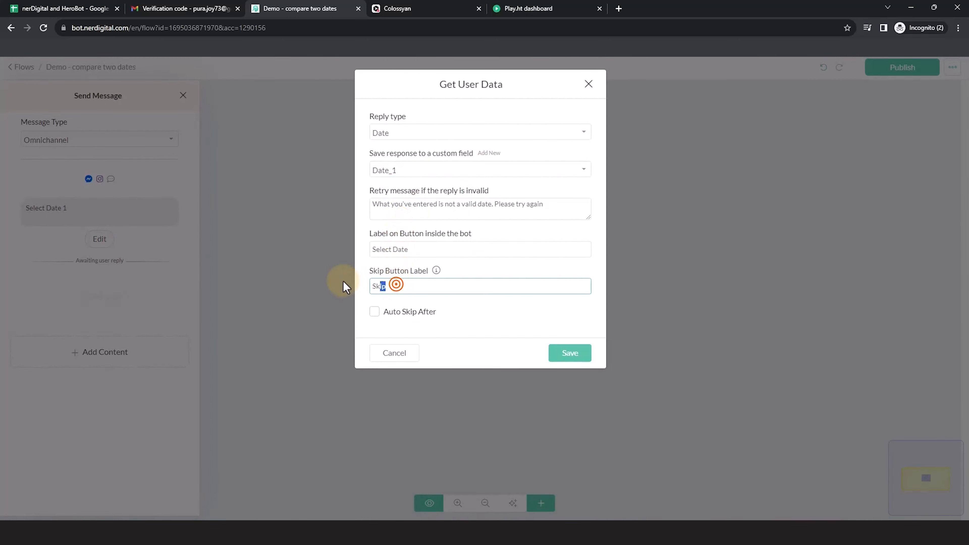
key(BackSpace)
click(570, 353)
- Add a second Get User Data question to the message with the text "Select Date 2"
click(88, 361)
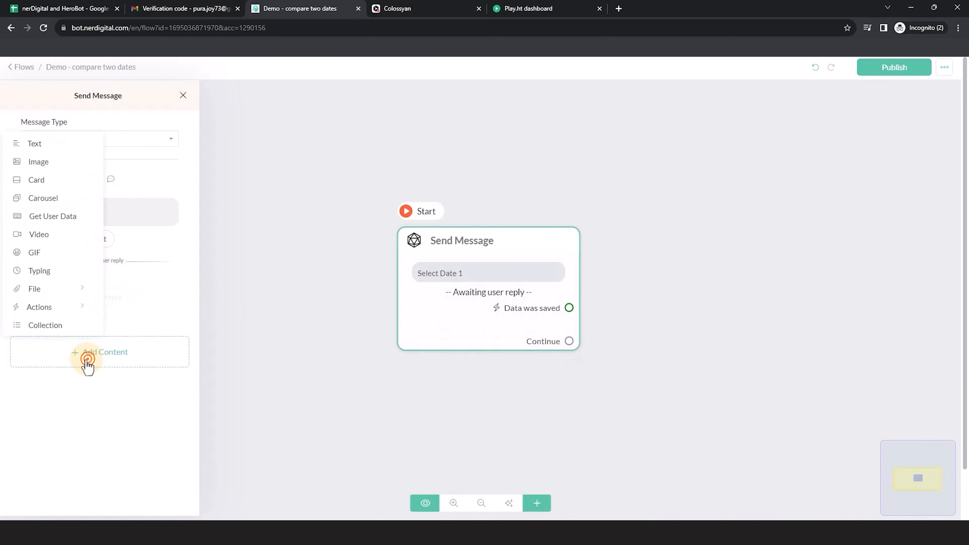
click(58, 218)
click(115, 302)
text(Selecr)
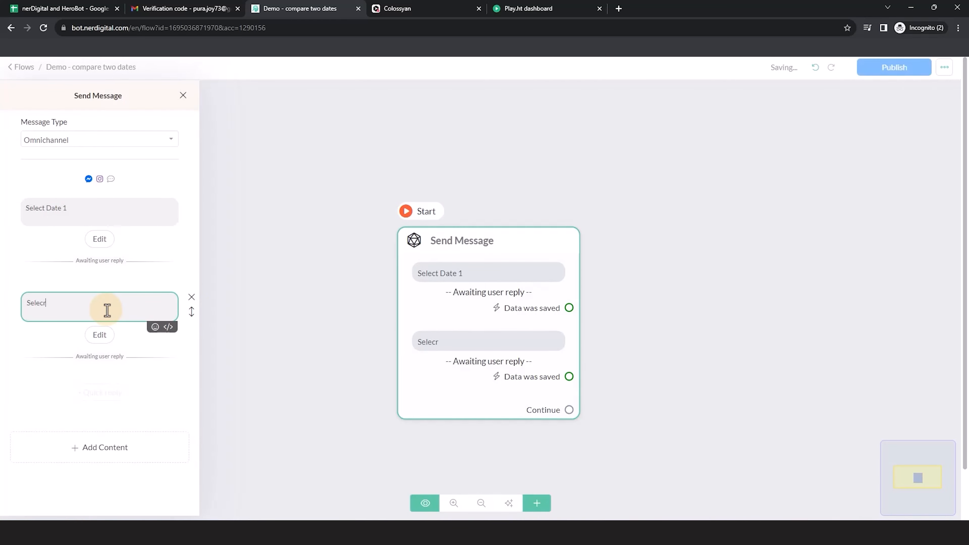
text( Date 2)
- Set the Select Date 2 question to reply type Date, save it to a new custom field Date_2, and clear the skip button label
click(93, 334)
click(415, 132)
click(403, 265)
click(492, 152)
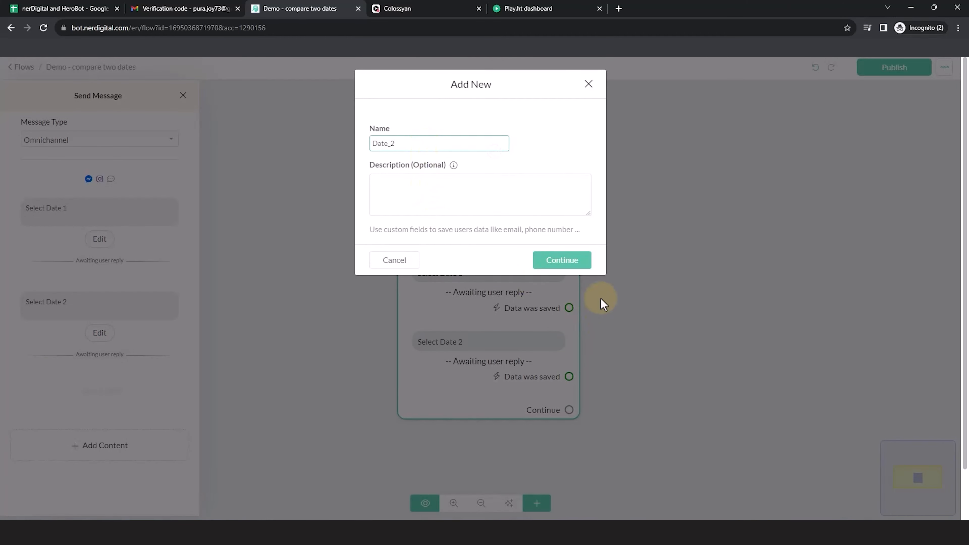
click(562, 261)
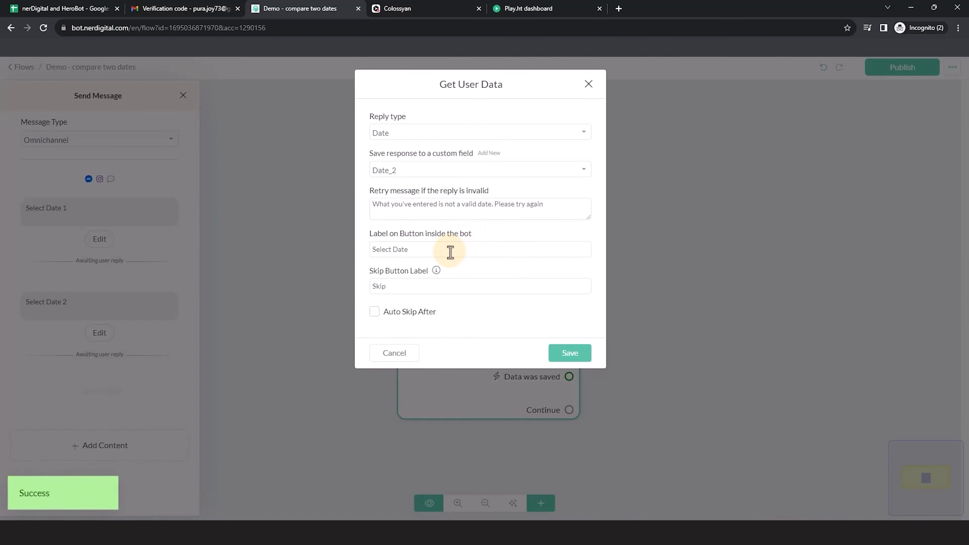
double_click(432, 286)
click(567, 349)
- Connect a new Send Message block after the date questions and add a Format Date action to it
click(320, 336)
drag(497, 261, 570, 212)
click(101, 283)
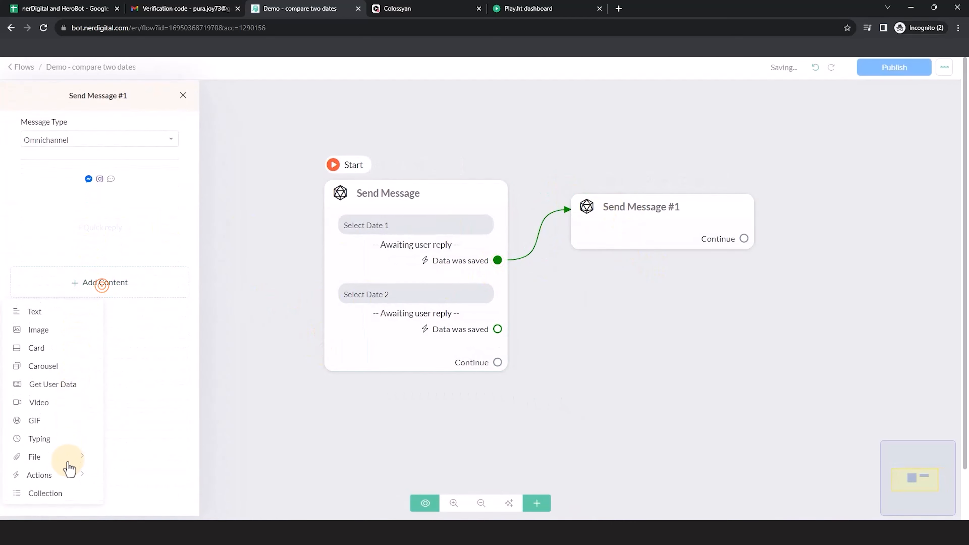
click(67, 475)
click(157, 508)
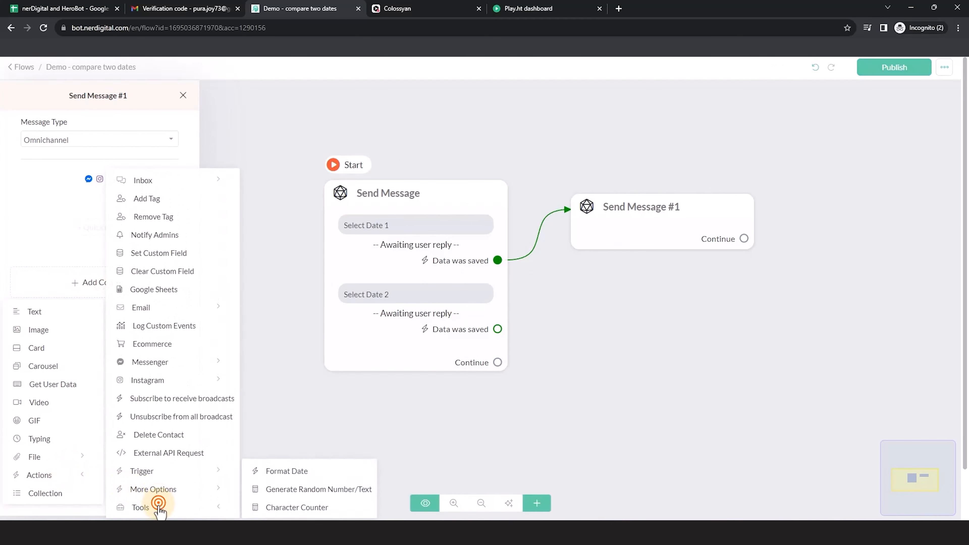
click(291, 471)
- Configure the Format Date action to convert Date_1 with format U and save the result to first_number
click(106, 208)
click(427, 130)
click(411, 184)
click(412, 169)
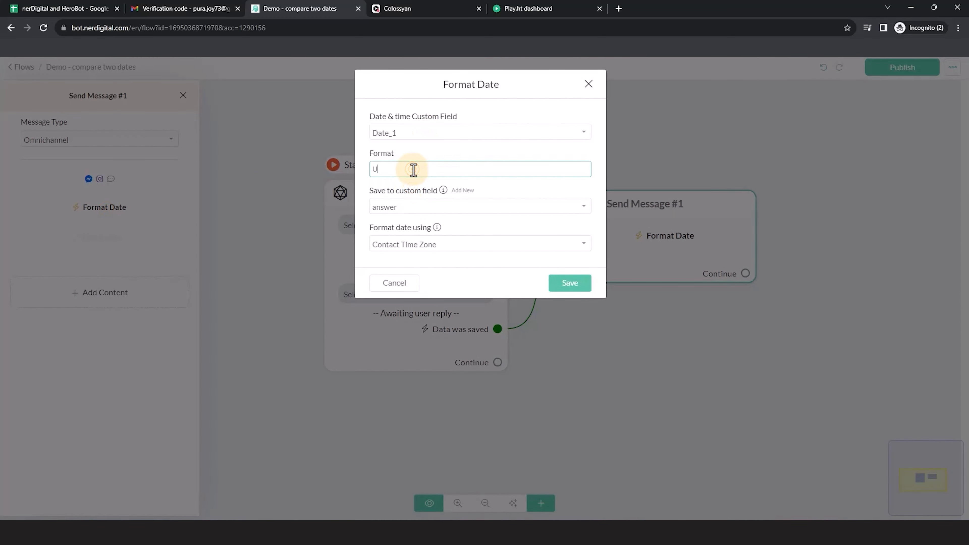
click(393, 208)
text(first)
click(404, 247)
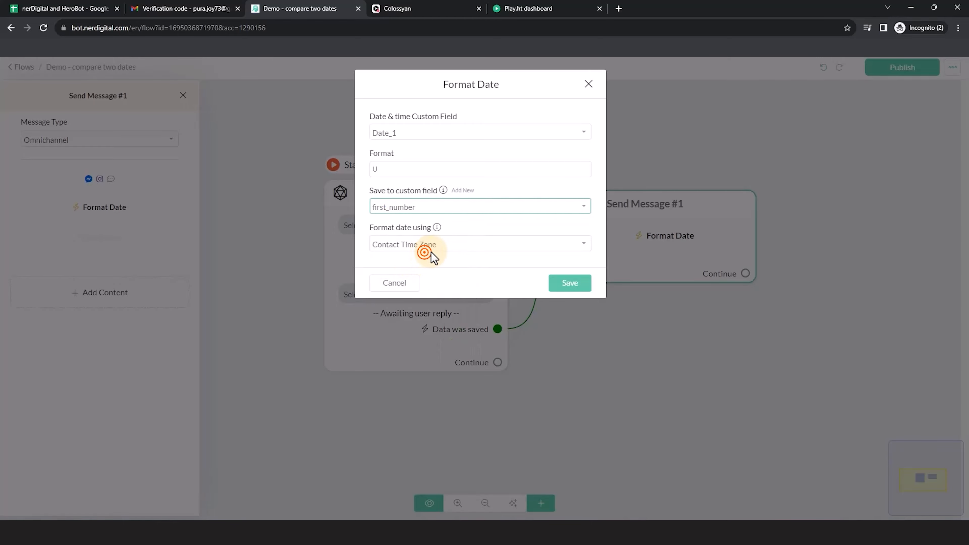
click(568, 283)
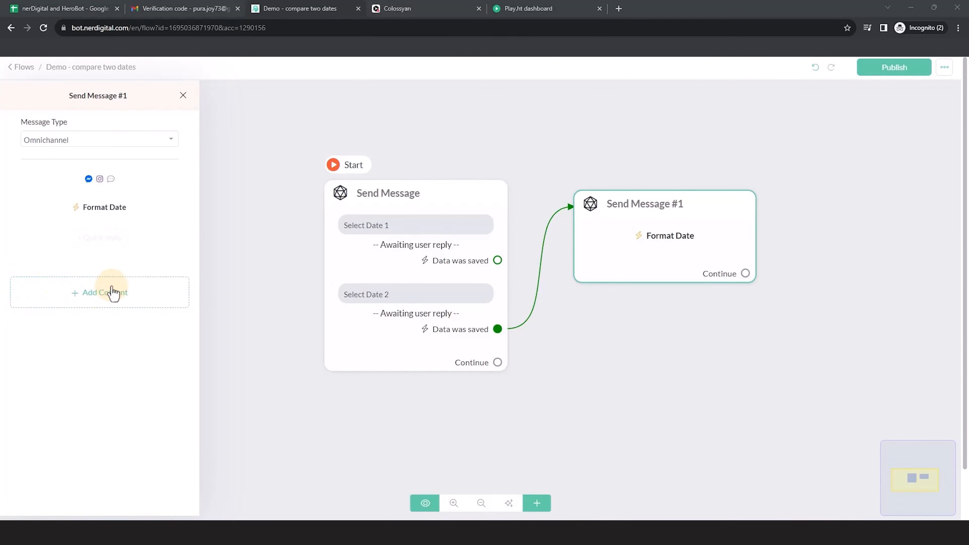
- Add a second Format Date action to Send Message #1
click(111, 285)
click(59, 490)
click(170, 508)
click(281, 470)
- Configure the second Format Date action to convert Date_2 with format U and save the result to second_number
click(101, 240)
click(422, 131)
click(408, 200)
click(415, 169)
click(399, 207)
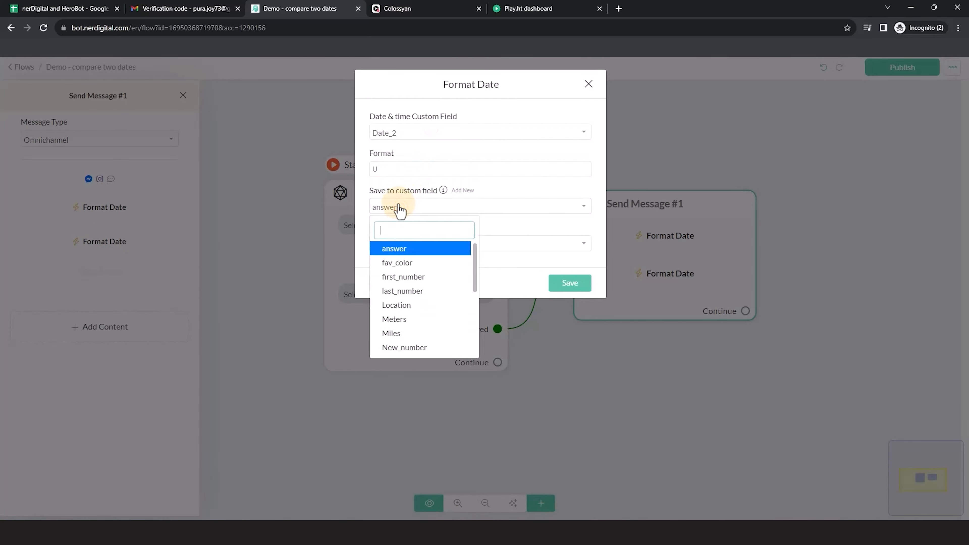
text(se)
click(411, 276)
click(567, 284)
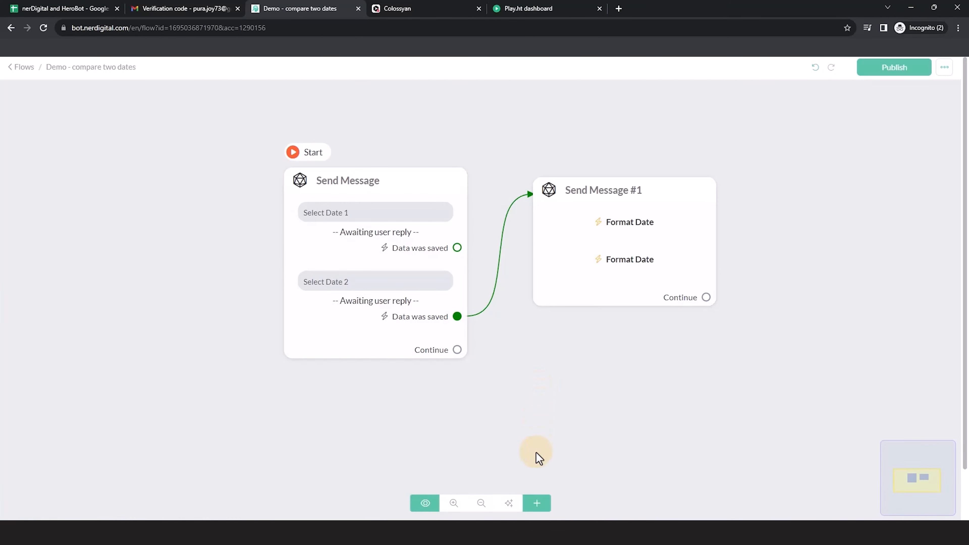
- Add a Condition block to the flow and open its settings
click(537, 503)
click(567, 395)
click(606, 386)
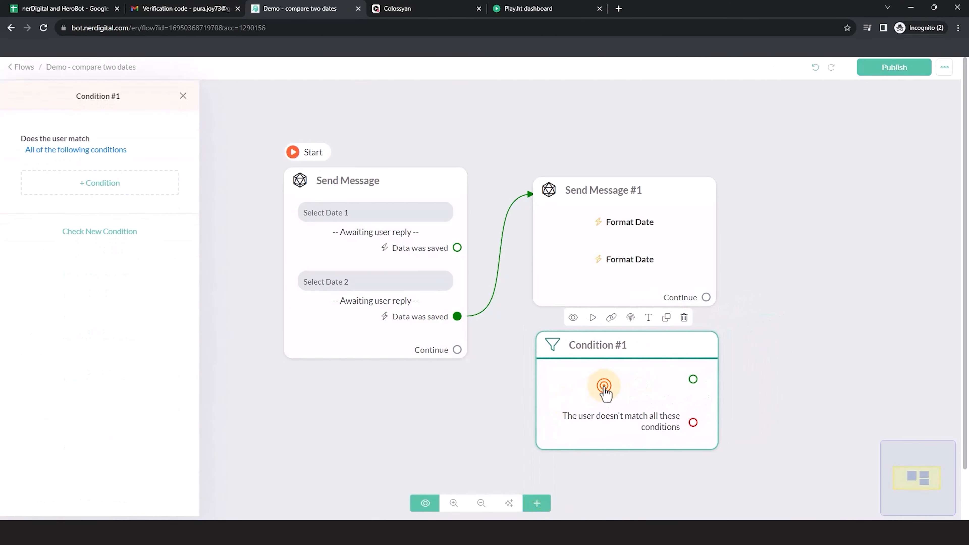
- Add a condition to Condition #1 that first_number is Greater than {{second_number}}
click(111, 185)
click(321, 107)
text(firs)
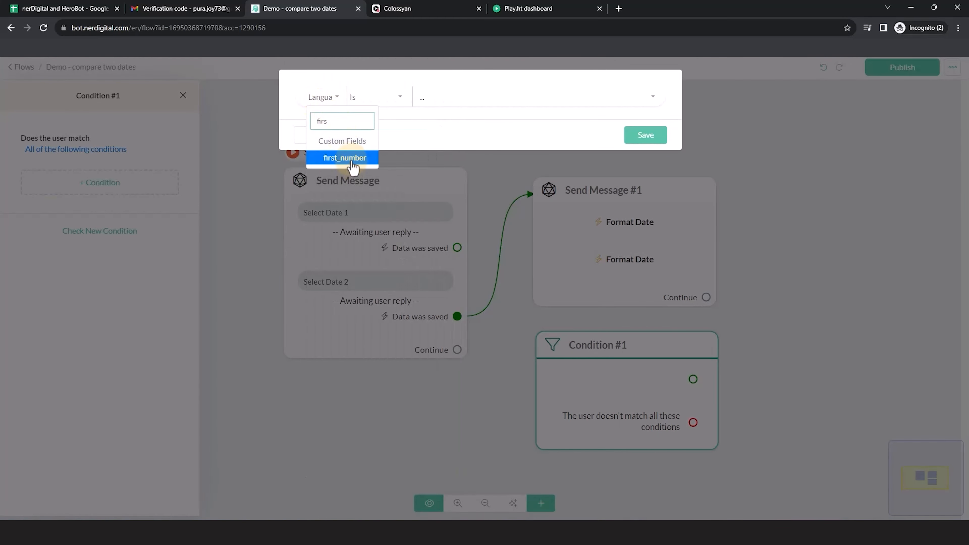
click(345, 159)
click(385, 96)
click(395, 164)
click(459, 96)
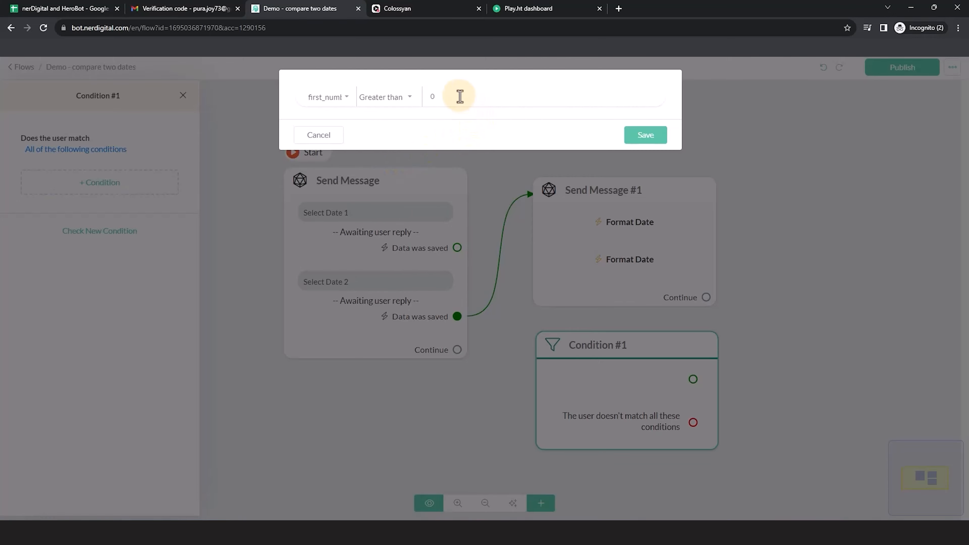
text({{sec)
click(478, 117)
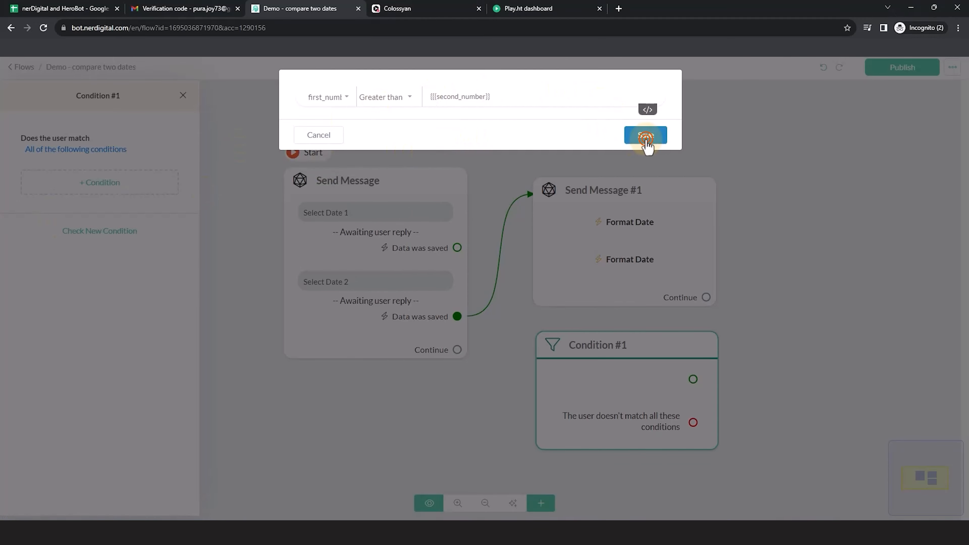
click(645, 135)
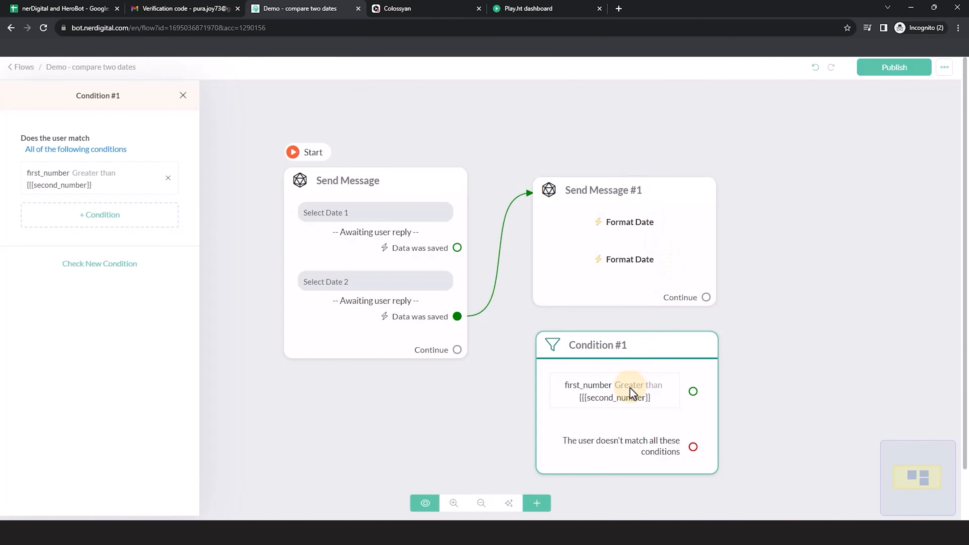
- Connect the Continue output of Send Message #1 to Condition #1 and arrange the blocks in a row
click(789, 334)
drag(682, 444, 861, 295)
click(350, 281)
click(151, 402)
click(746, 316)
drag(737, 398, 641, 392)
drag(645, 392, 701, 385)
scroll(568, 365, down, 4)
drag(597, 359, 577, 358)
drag(604, 300, 639, 293)
drag(638, 368, 636, 367)
drag(562, 290, 653, 271)
- Create a Send Message block from the condition's matched output and add text content to it
drag(708, 249, 804, 213)
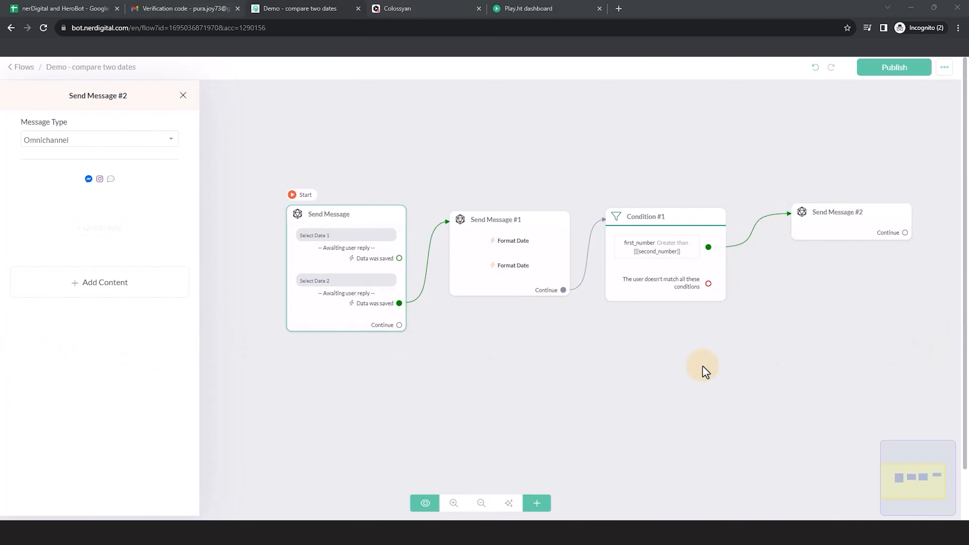
click(88, 272)
click(43, 310)
- Write the text of Send Message #2 as "Date 2 ({{Date_2}}) is before Date 1 ({{Date_1}})"
text(Date 2)
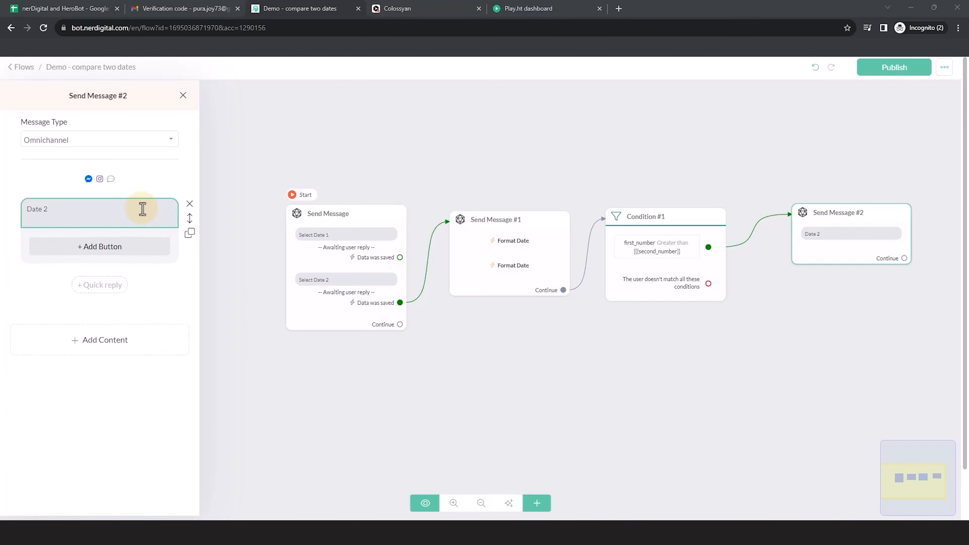
click(115, 213)
text(te 2 ({{da)
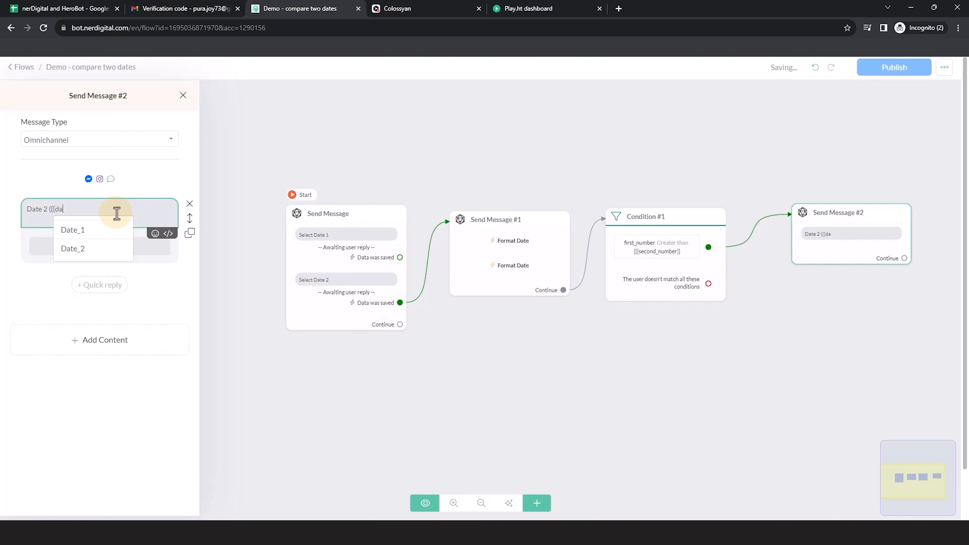
click(79, 250)
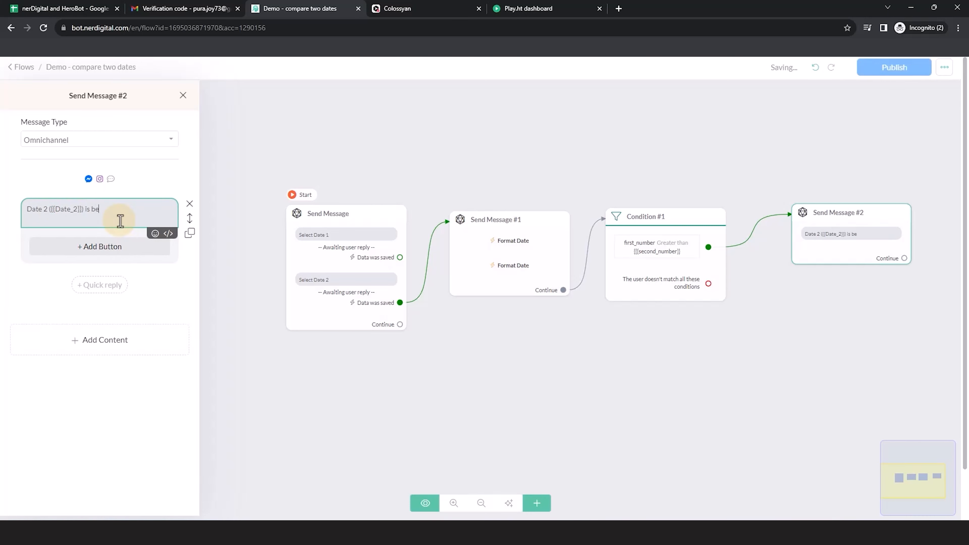
text(is before Date)
text( 1 ({{da)
click(169, 227)
text())
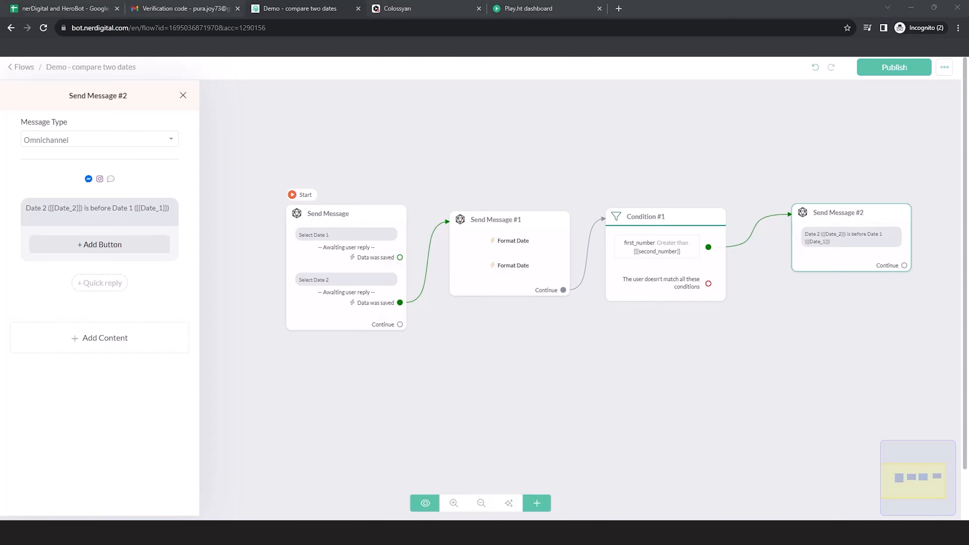
- Create a Send Message block from the condition's not-matched output and add text content to it
click(555, 452)
drag(708, 283, 793, 322)
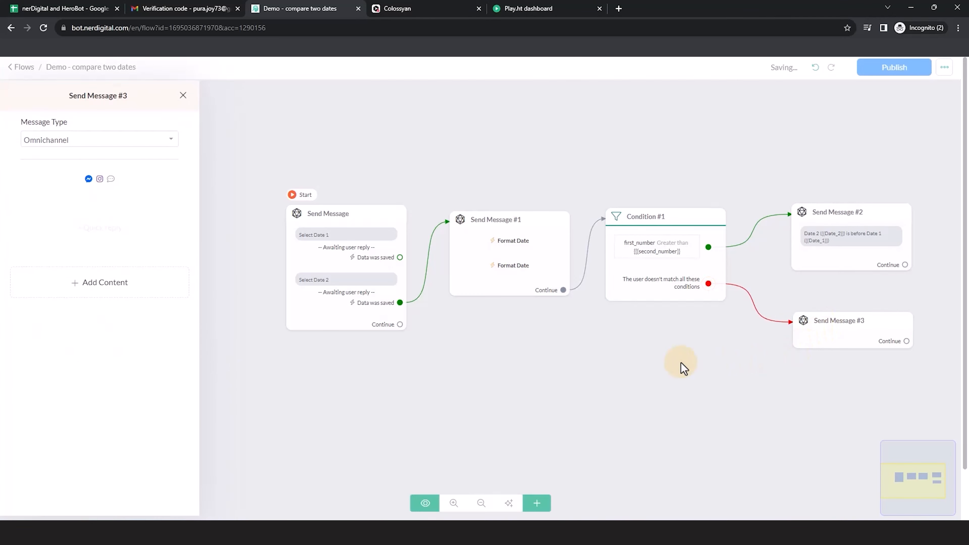
click(102, 284)
click(25, 309)
click(114, 217)
- Write the text of Send Message #3 as "Date 1 ({{Date_1}} is before Date 2 ({{Date_2}})"
text(Date)
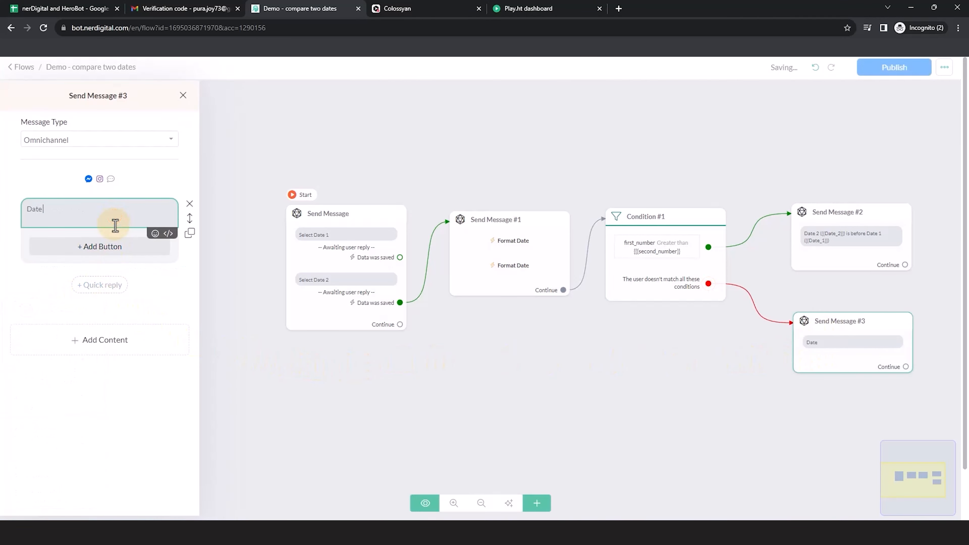
text( 1 ({date1)
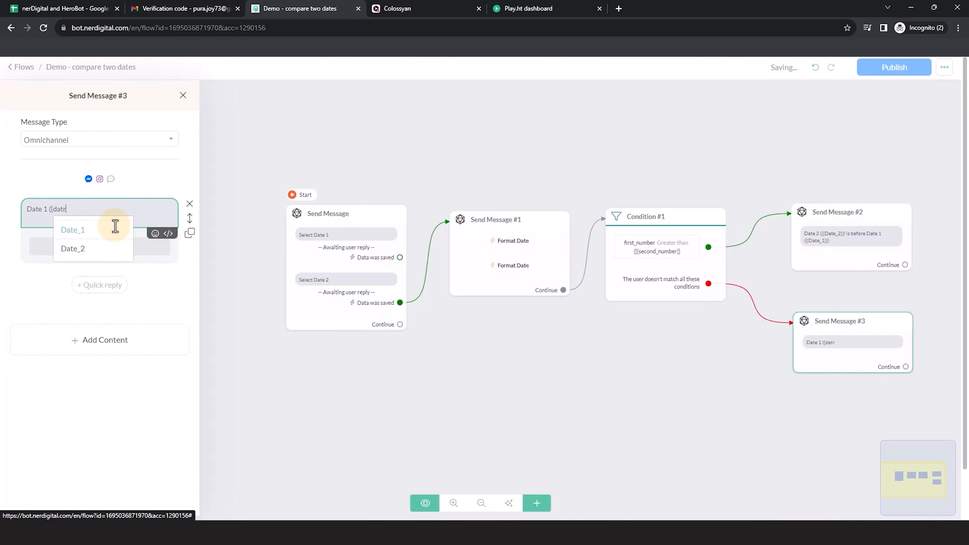
key(Return)
key(BackSpace)
key(BackSpace)
key(Return)
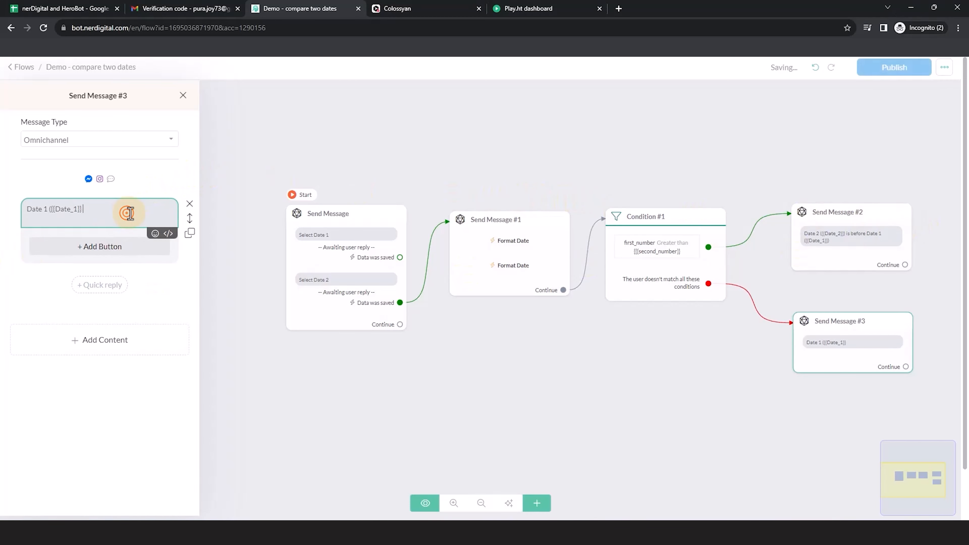
text(is before Date 2)
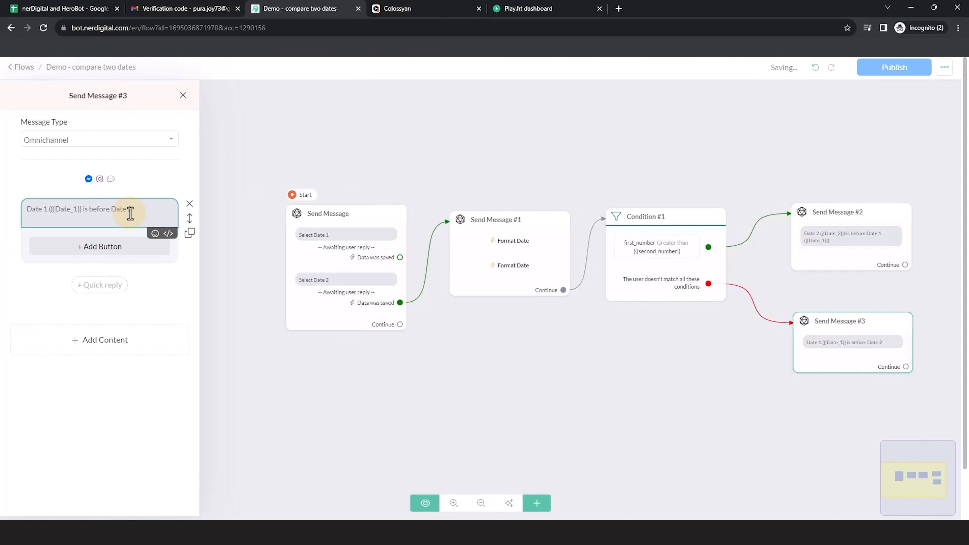
text( ({da)
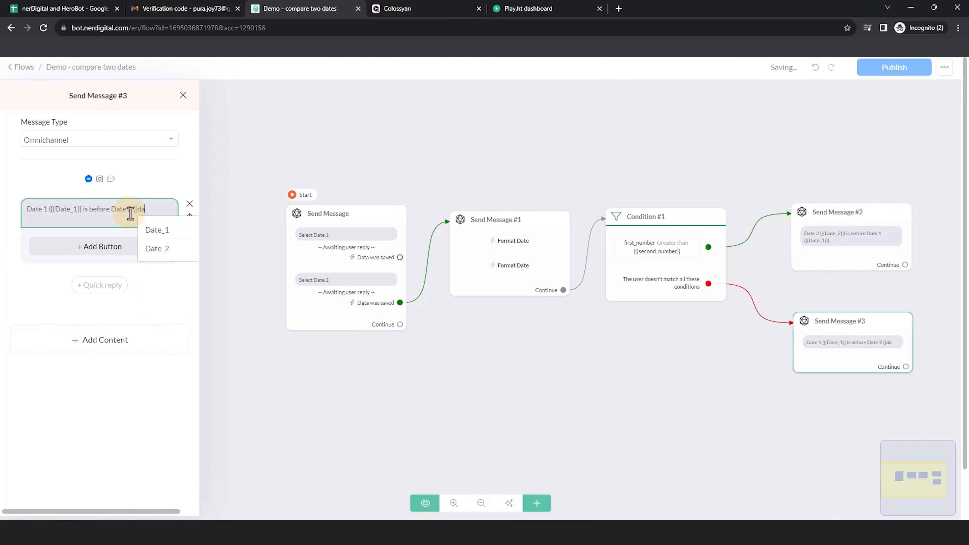
click(158, 249)
text())
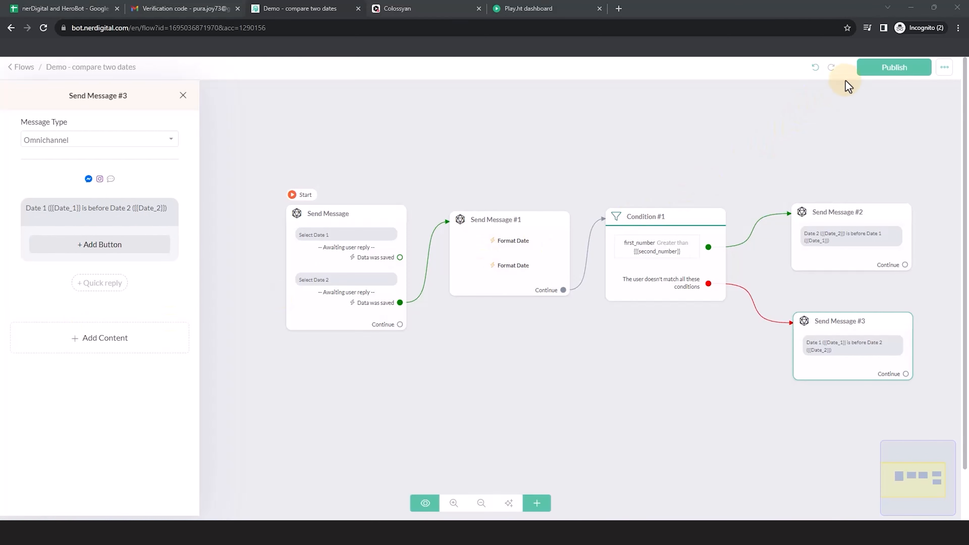
- Publish the flow and answer the bot's Select Date 1 question in the Facebook chat with 22/09/2023
click(891, 70)
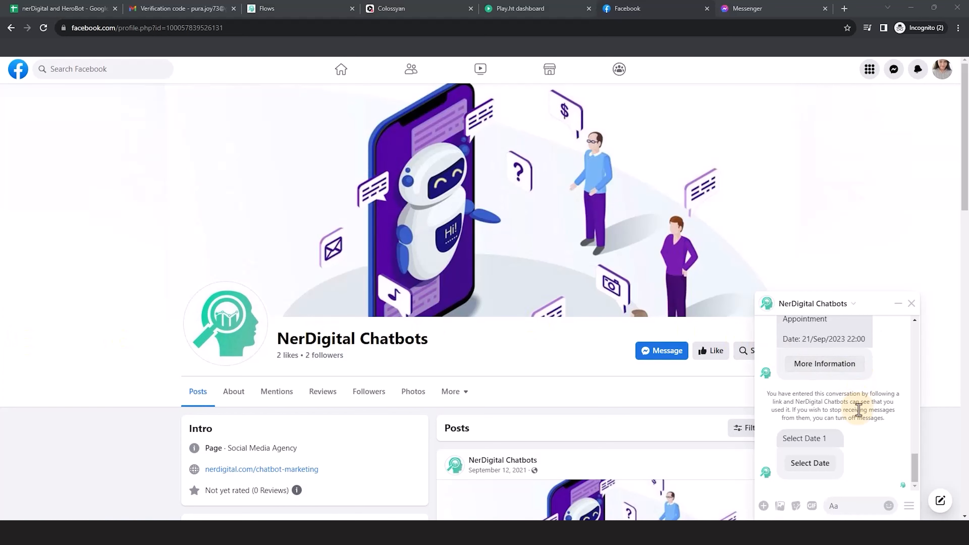
click(816, 463)
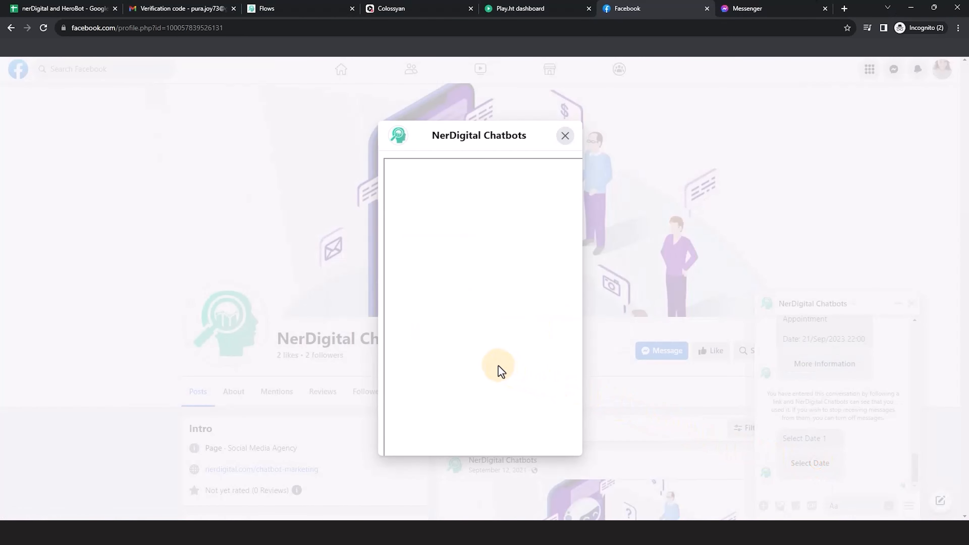
click(503, 335)
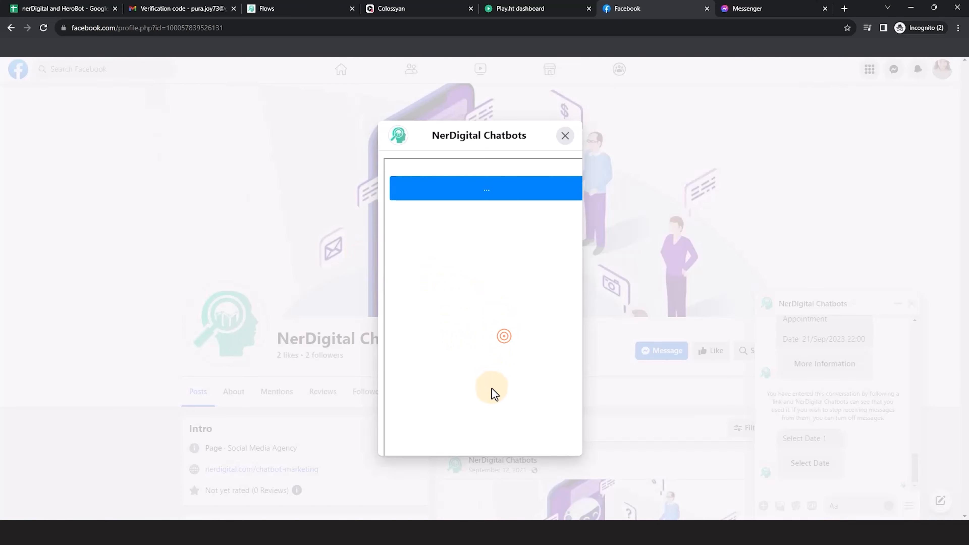
click(540, 262)
click(481, 341)
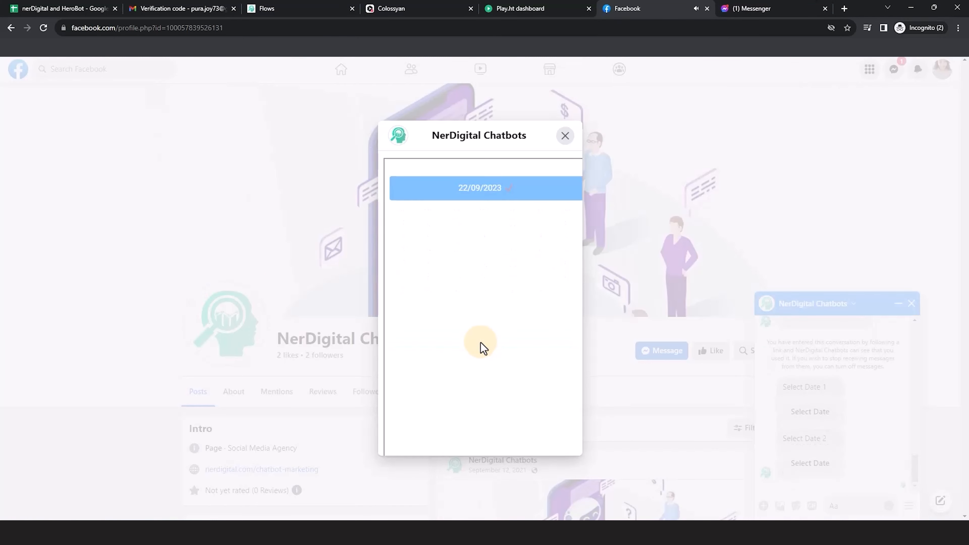
click(566, 137)
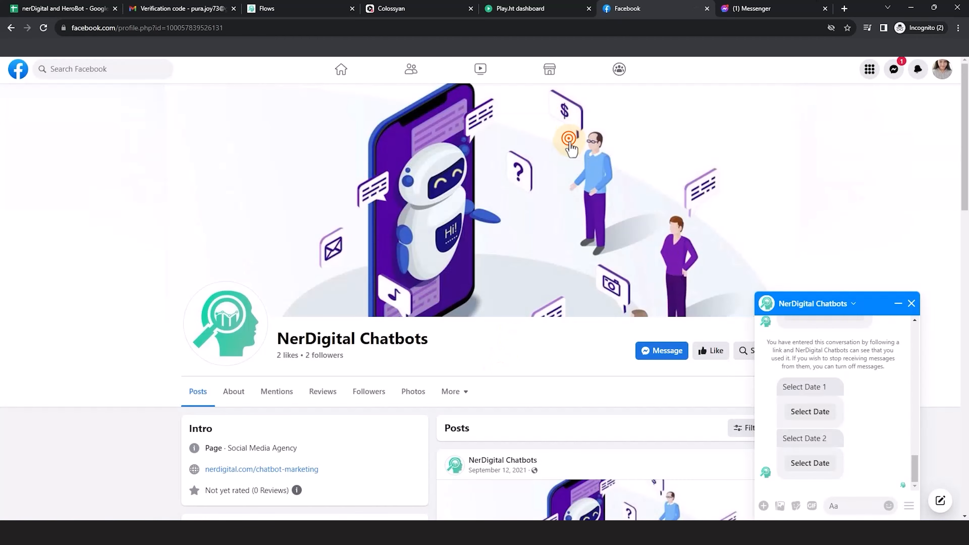
- Answer the bot's Select Date 2 question with 26/09/2023 and close the date picker
click(817, 472)
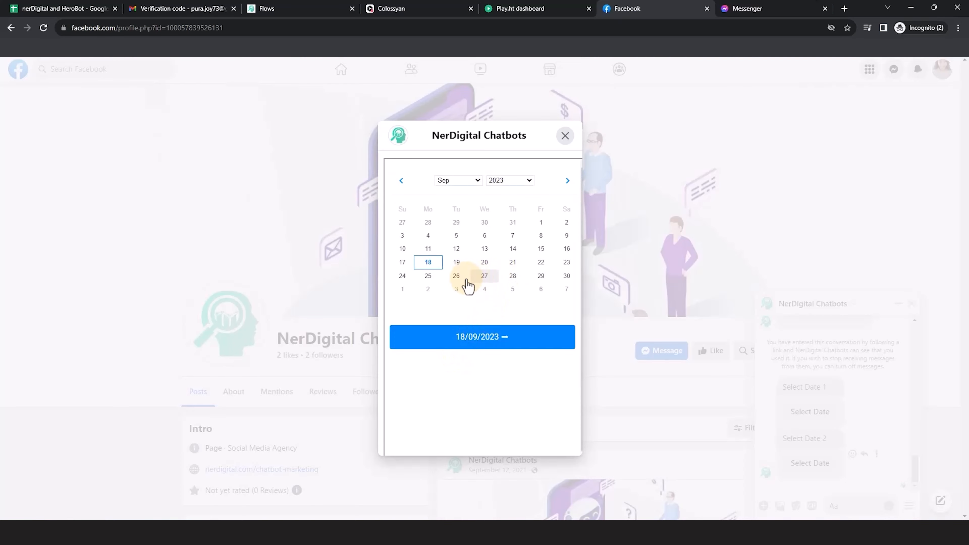
click(463, 278)
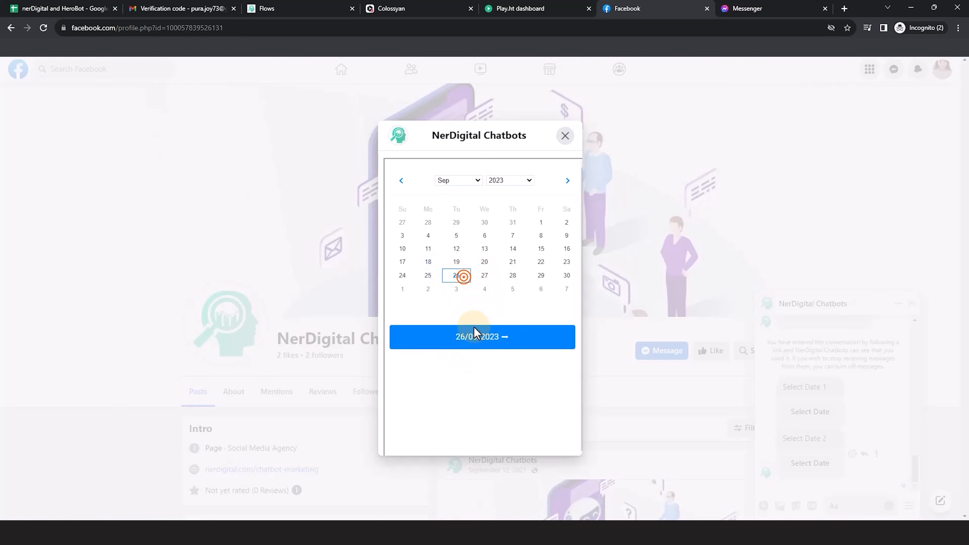
click(496, 343)
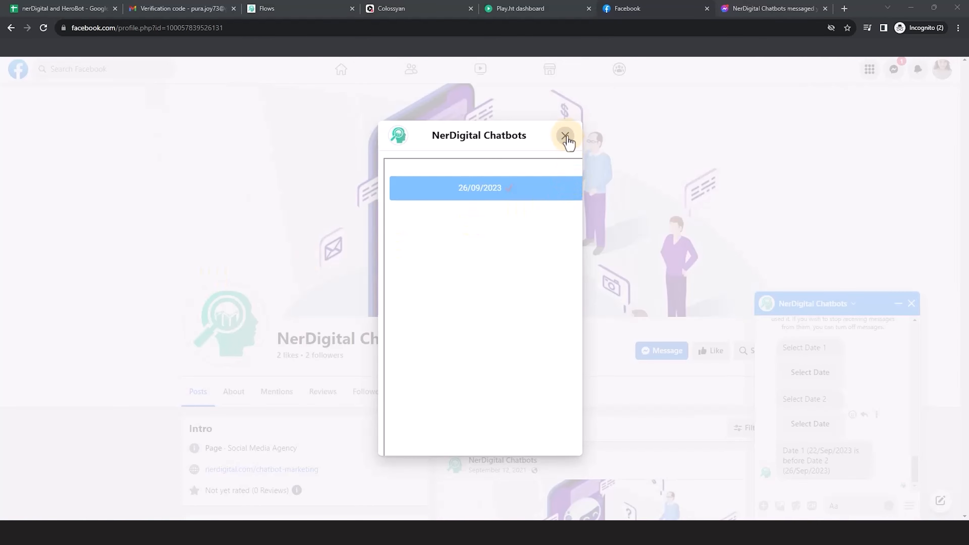
click(564, 136)
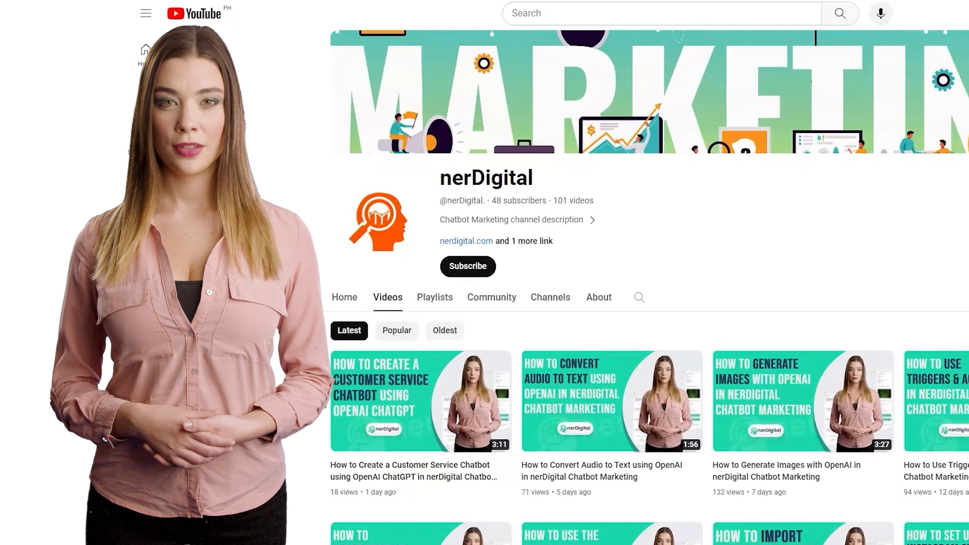
- Subscribe to the nerDigital channel on YouTube and turn on all notifications
click(462, 271)
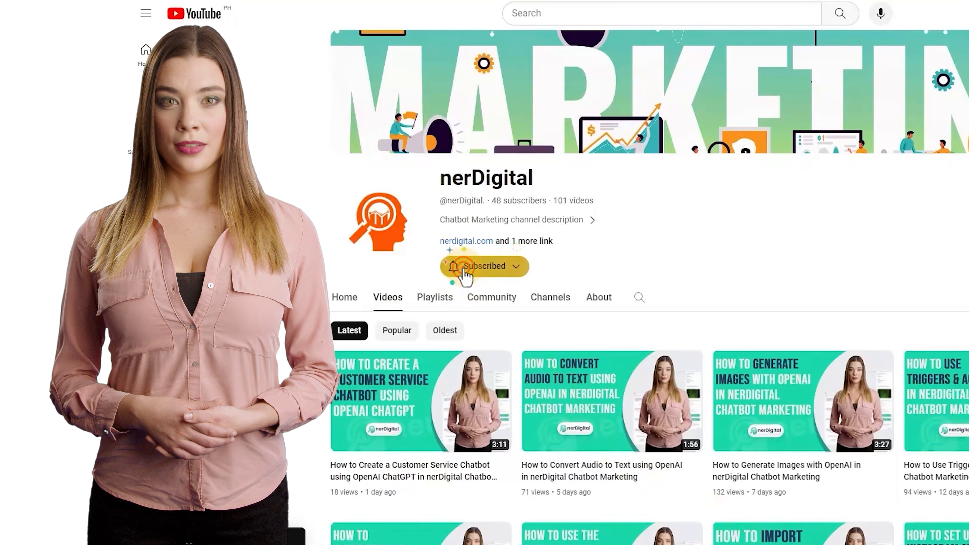
click(484, 266)
click(482, 289)
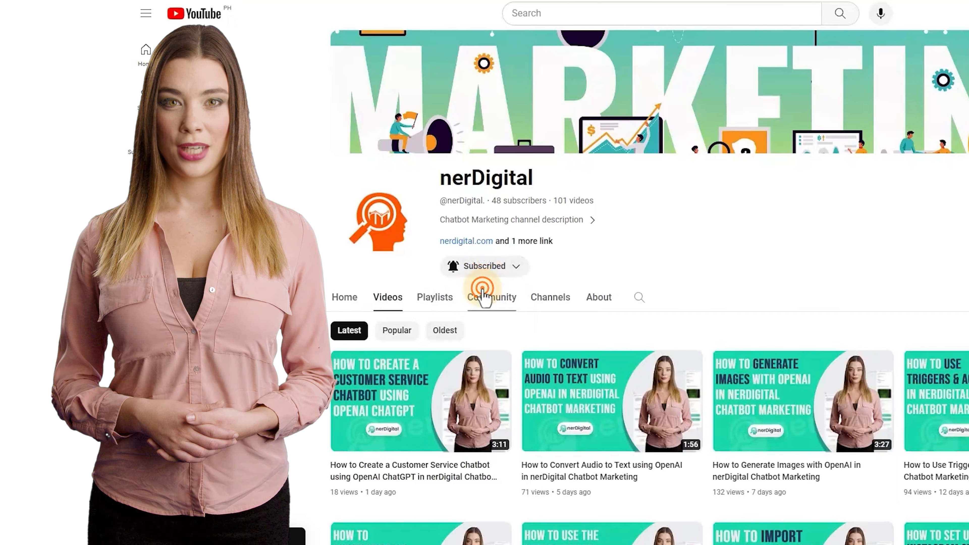